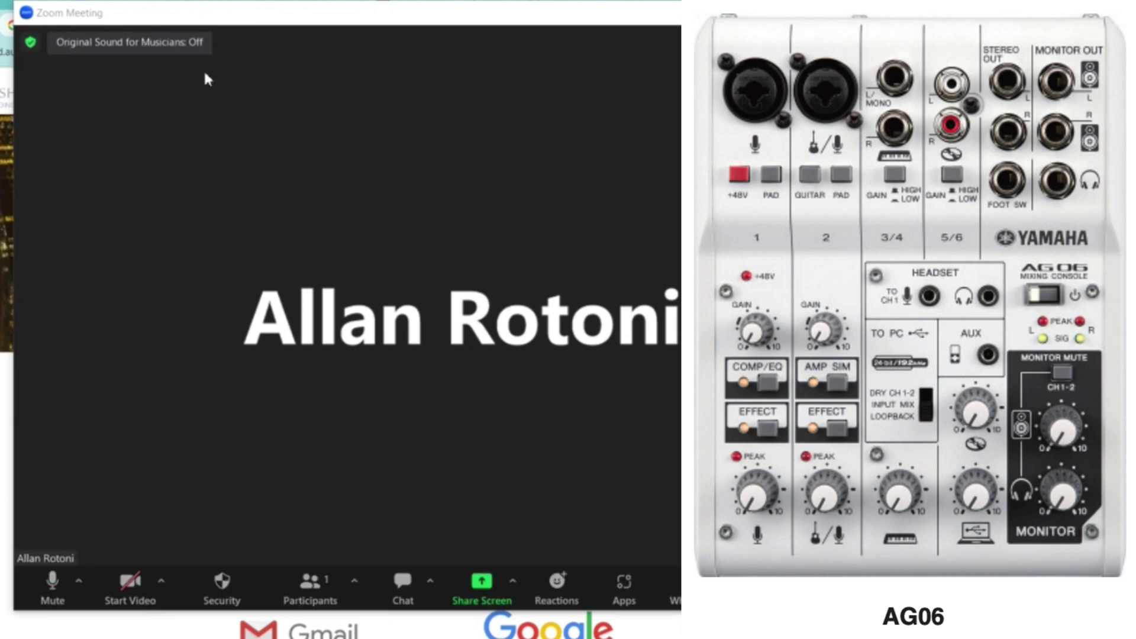
Choose Line (AG06/AG03) as the microphone, then bring up the full Audio settings.
left_click(77, 581)
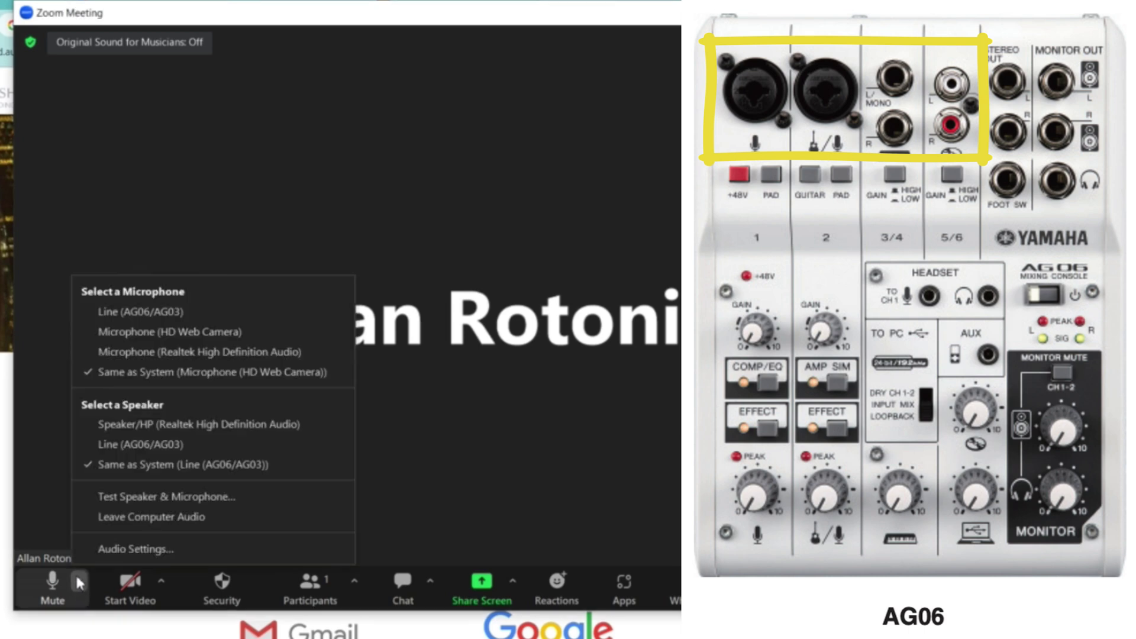
left_click(135, 313)
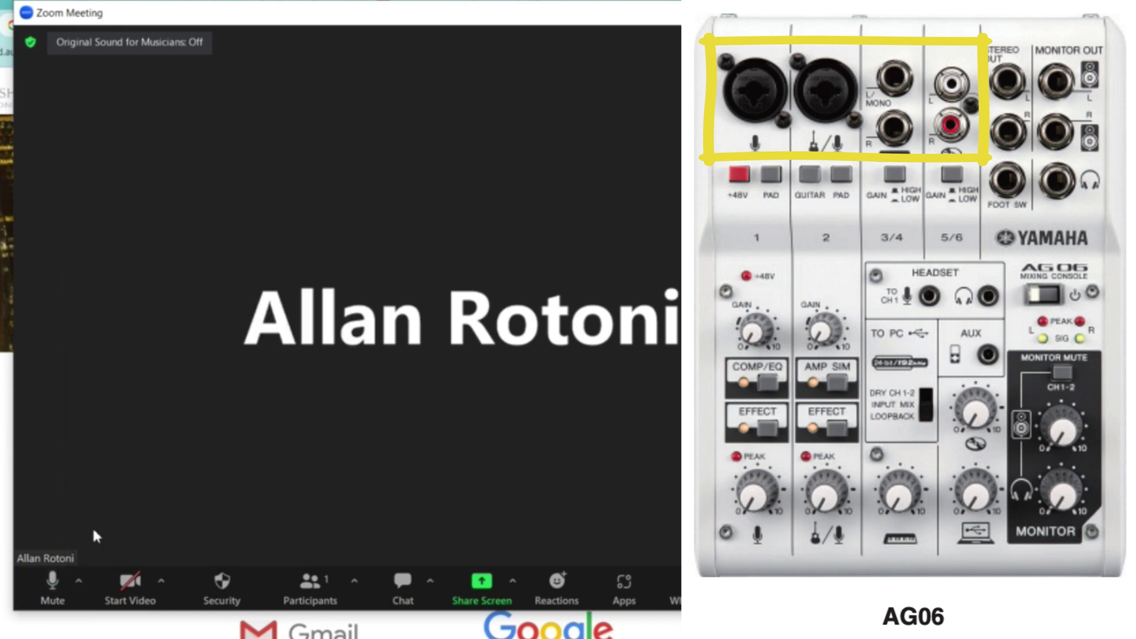
left_click(78, 583)
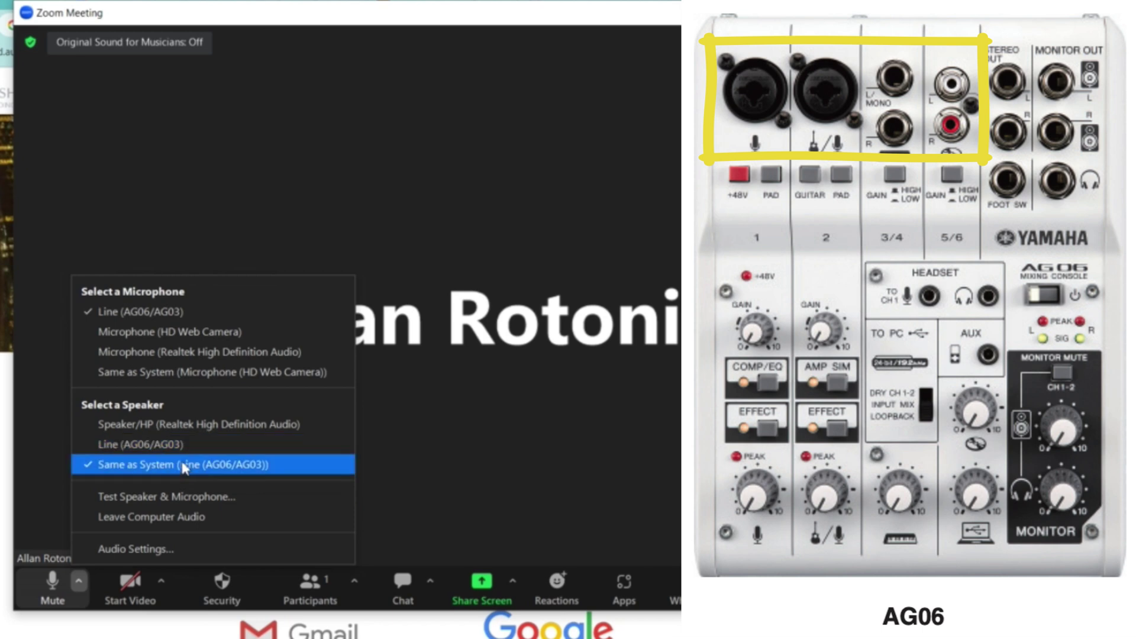
left_click(459, 454)
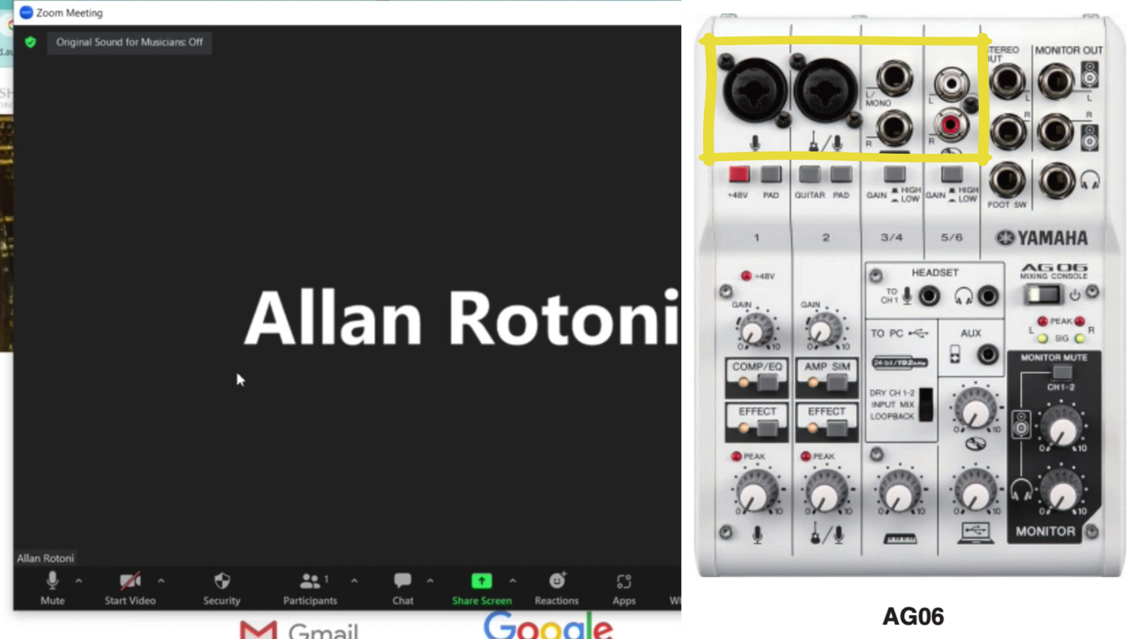
left_click(79, 581)
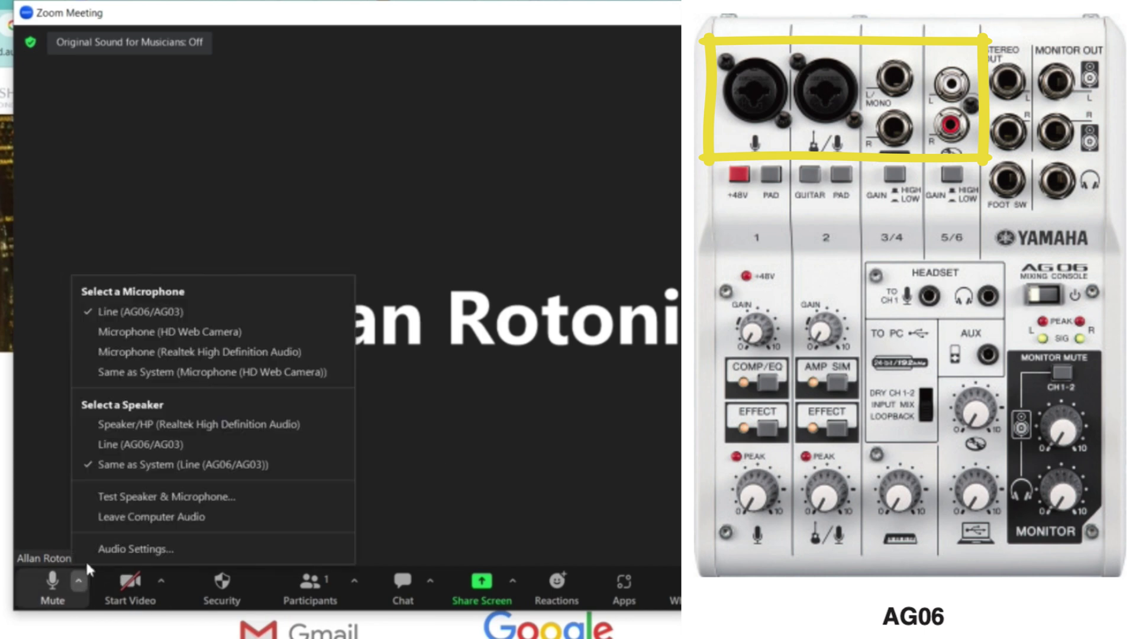
left_click(126, 550)
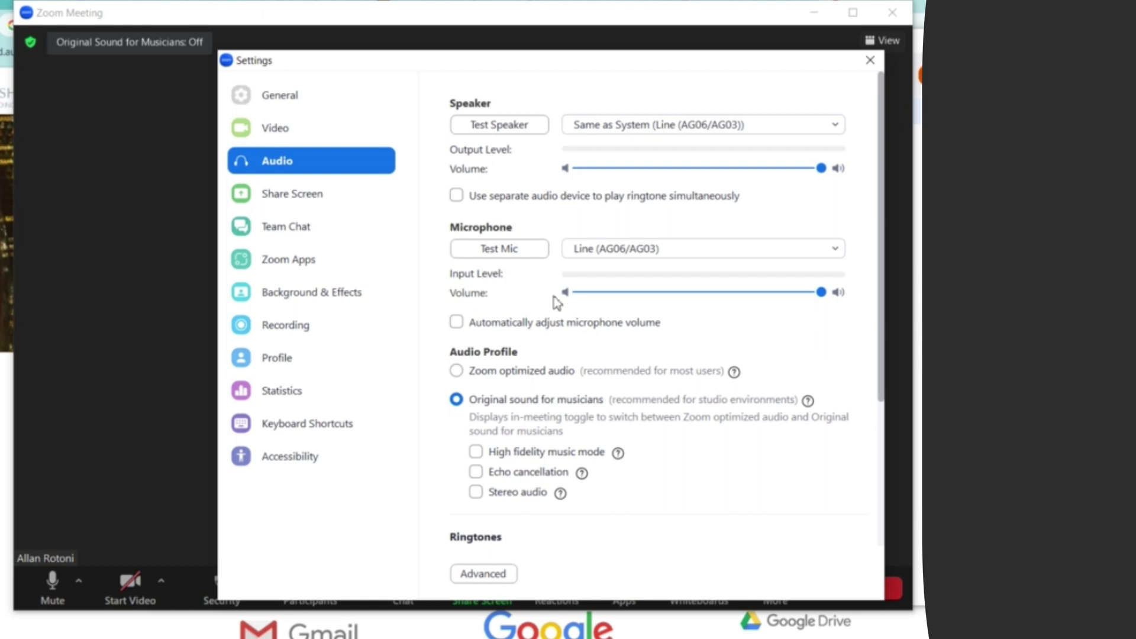
Scroll down through the Audio settings page to review its options.
scroll(556, 298, "down", 1)
scroll(559, 308, "down", 3)
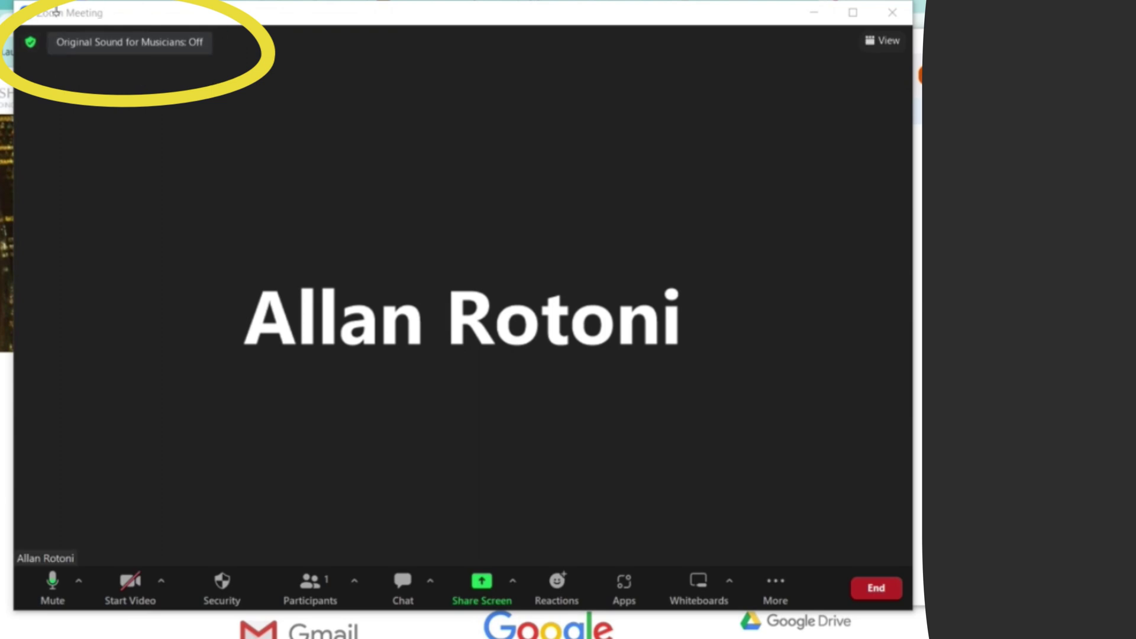
Pick Line (AG06/AG03) as the microphone and check the speaker in the device menu.
left_click(78, 578)
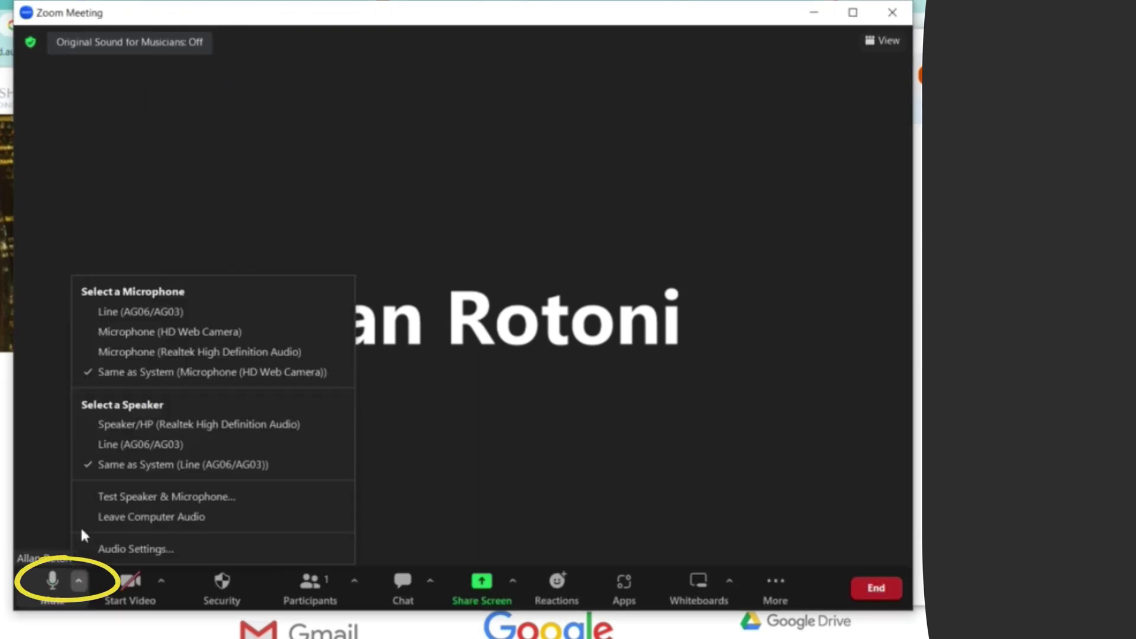
left_click(136, 312)
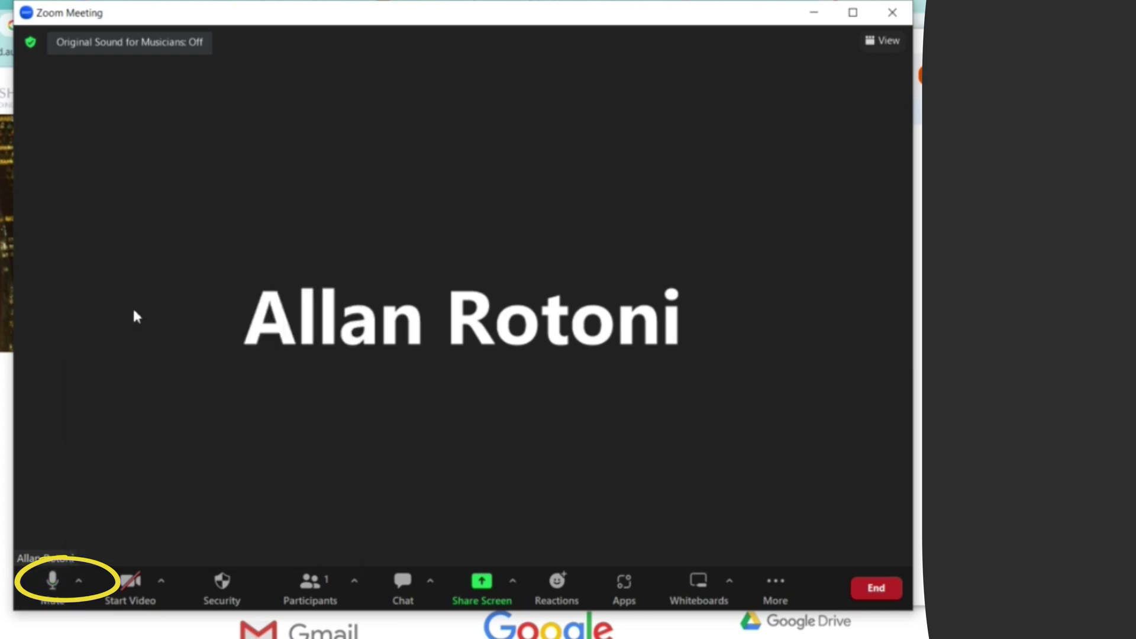
left_click(78, 580)
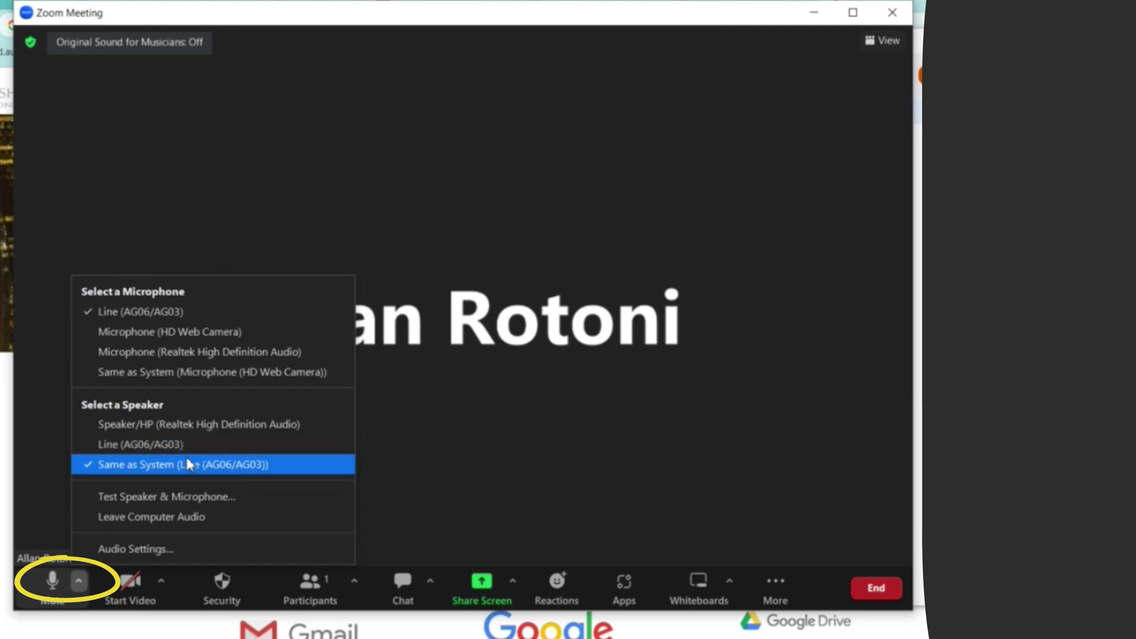
left_click(459, 454)
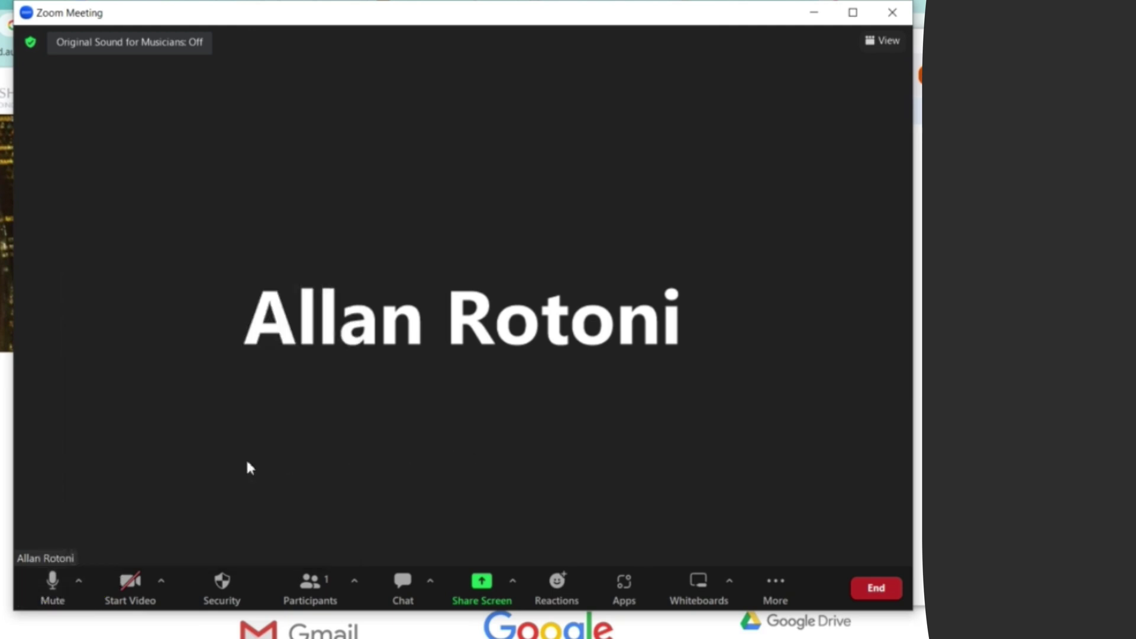
left_click(77, 576)
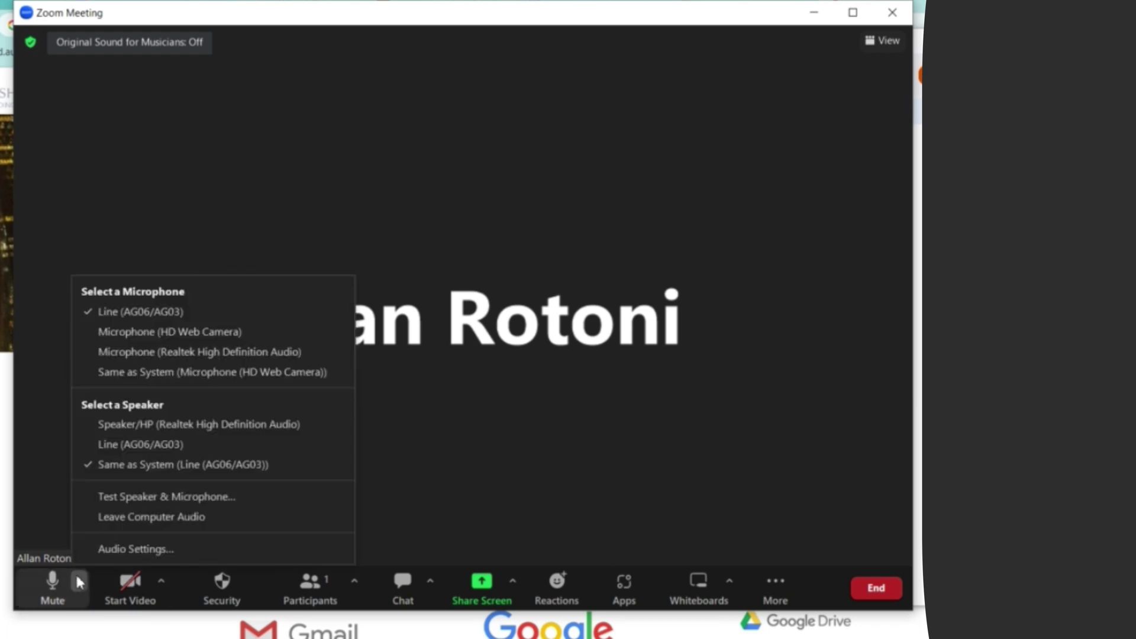
In Audio settings, turn Original Sound for Musicians on, then select Zoom optimized audio.
left_click(125, 550)
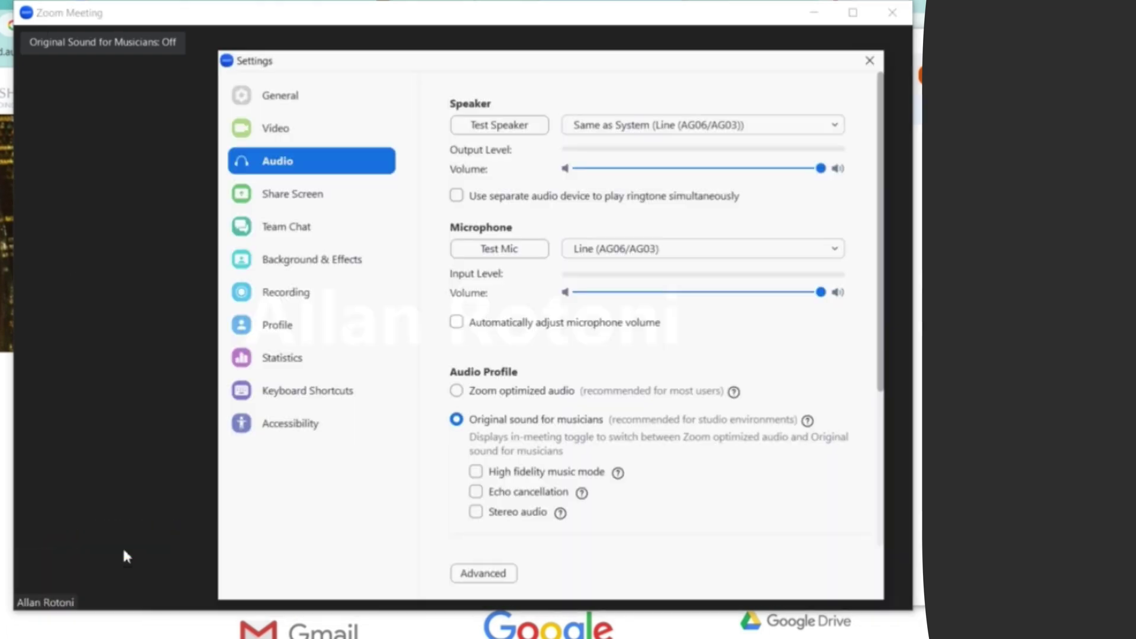
scroll(558, 304, "down", 7)
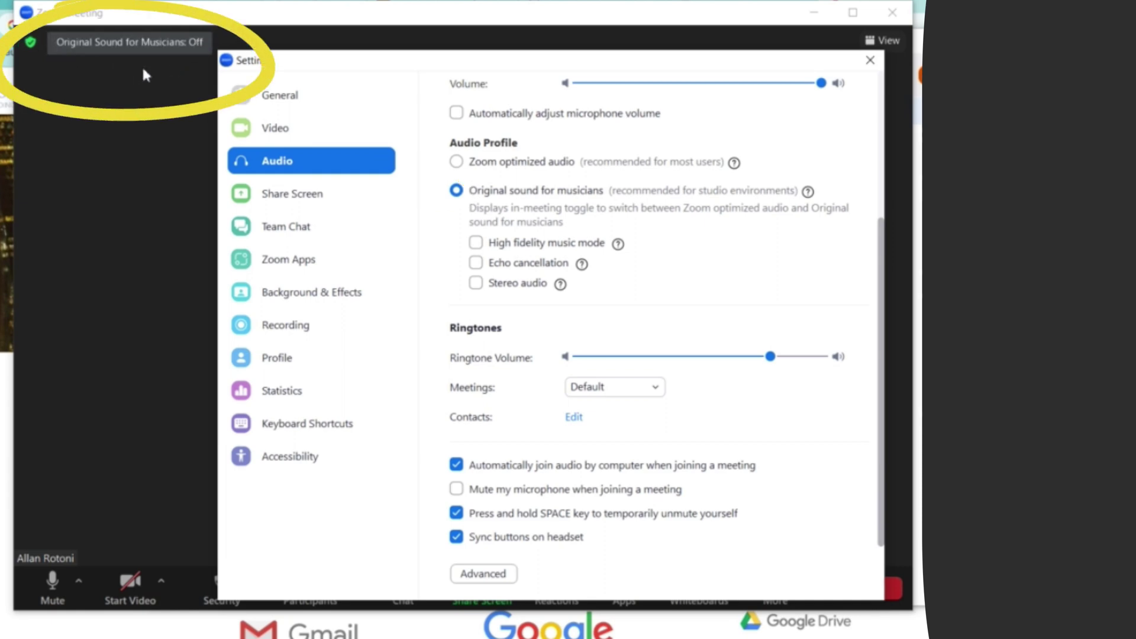
left_click(149, 50)
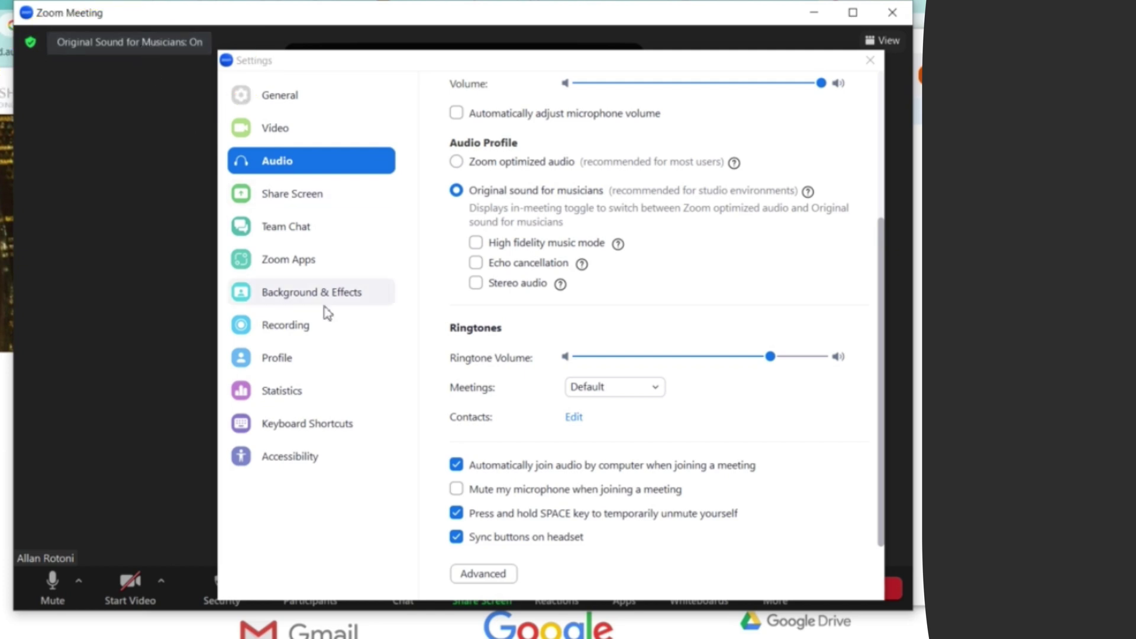
scroll(528, 280, "up", 1)
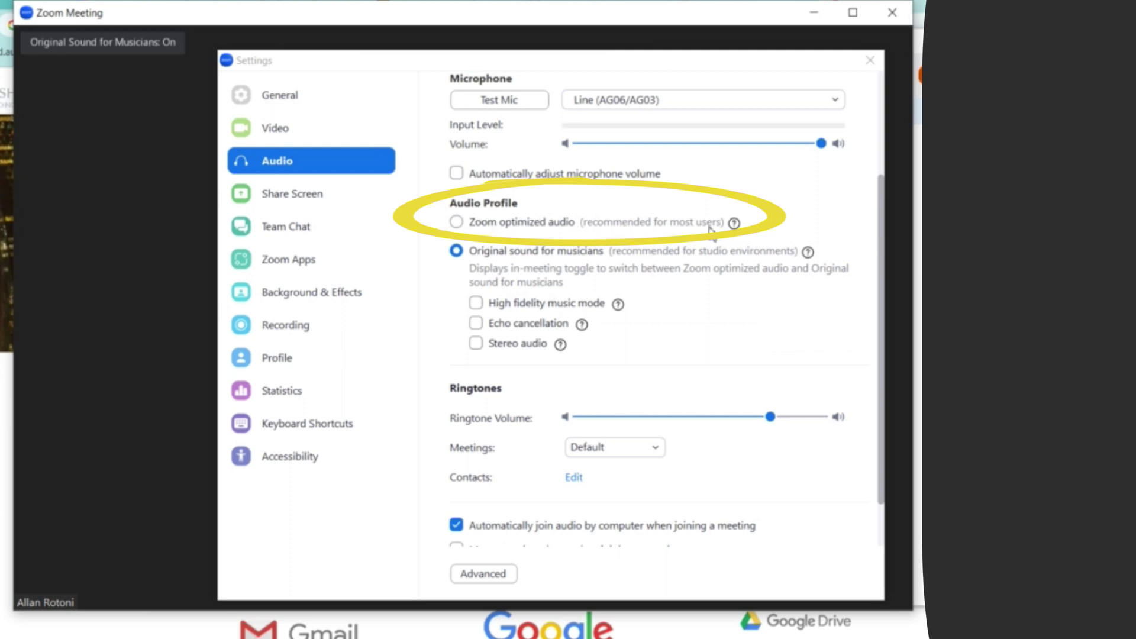
left_click(456, 223)
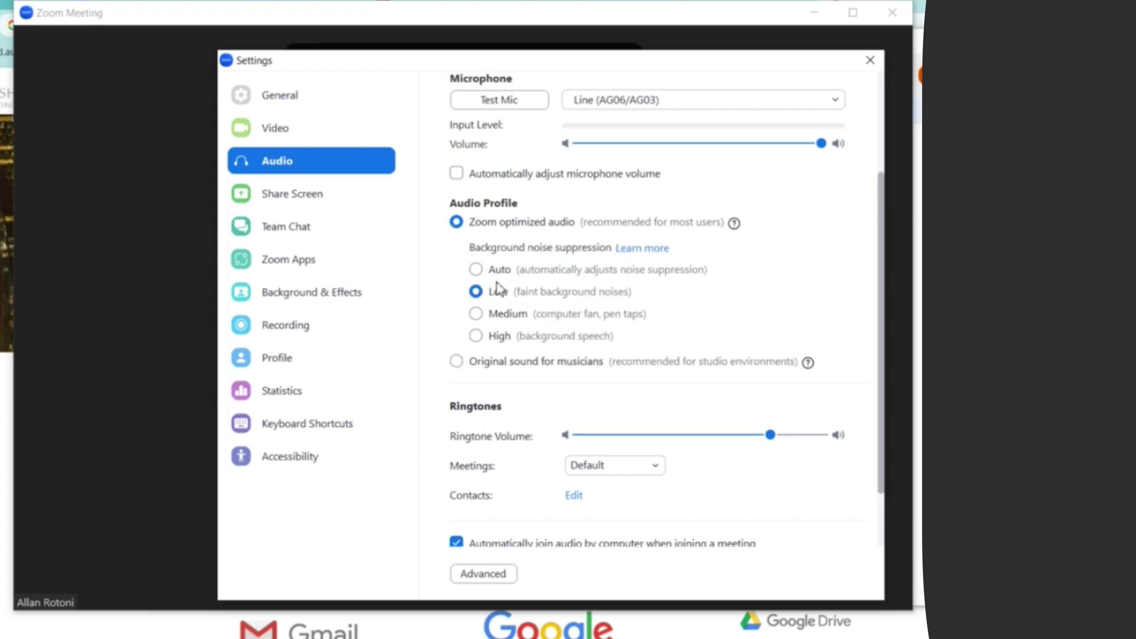
Try background noise suppression at High, Medium and Low, finally settling on Auto.
left_click(476, 335)
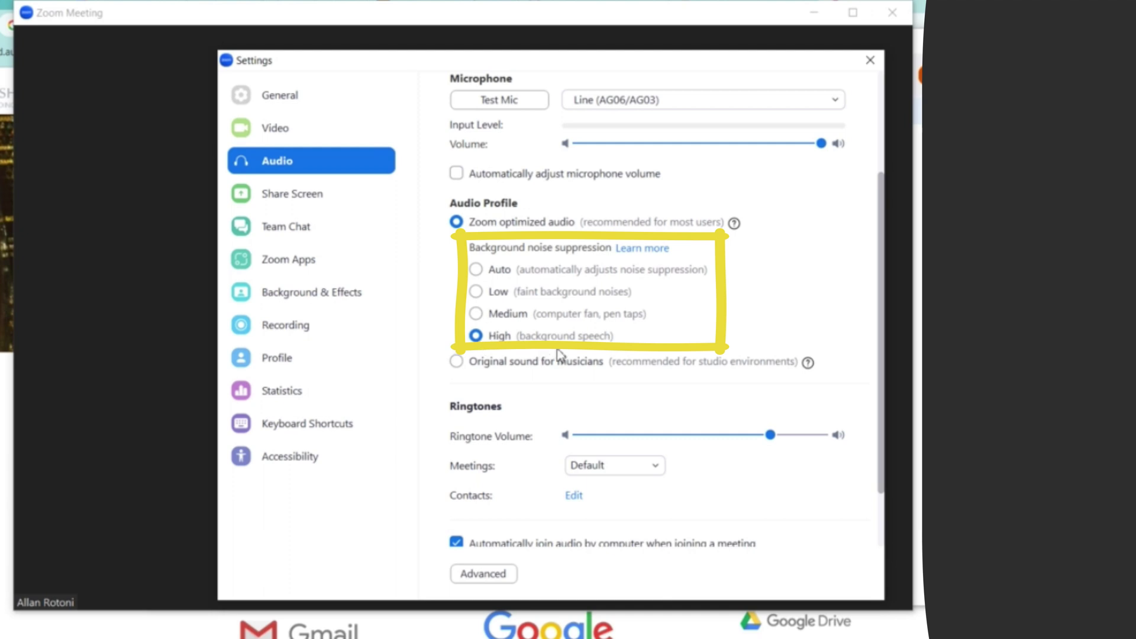
left_click(477, 315)
left_click(483, 292)
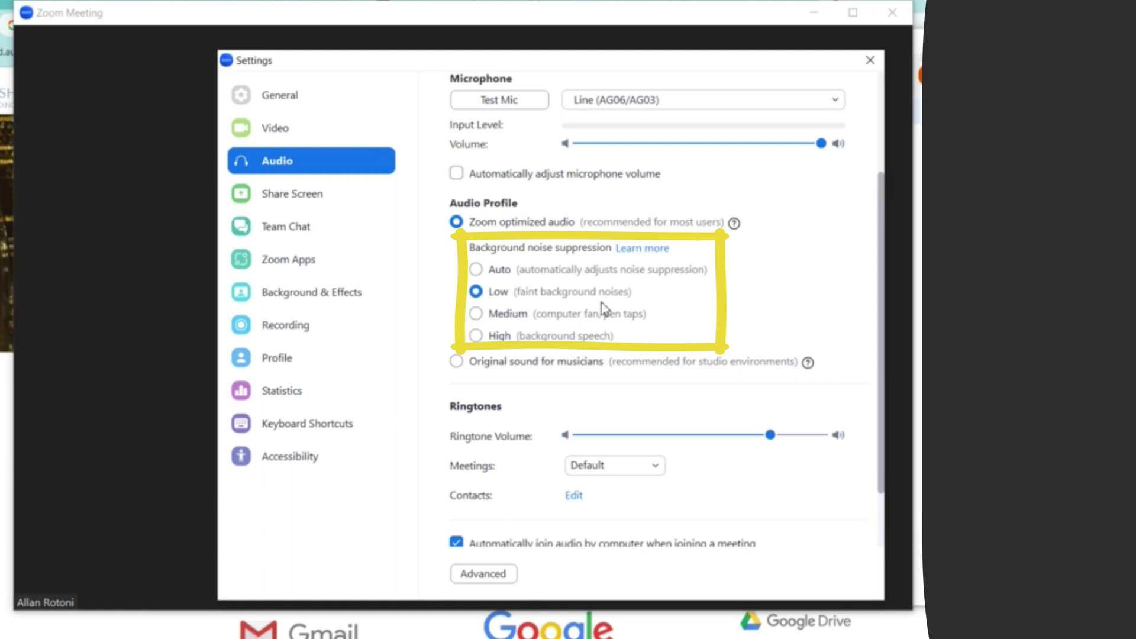
left_click(477, 274)
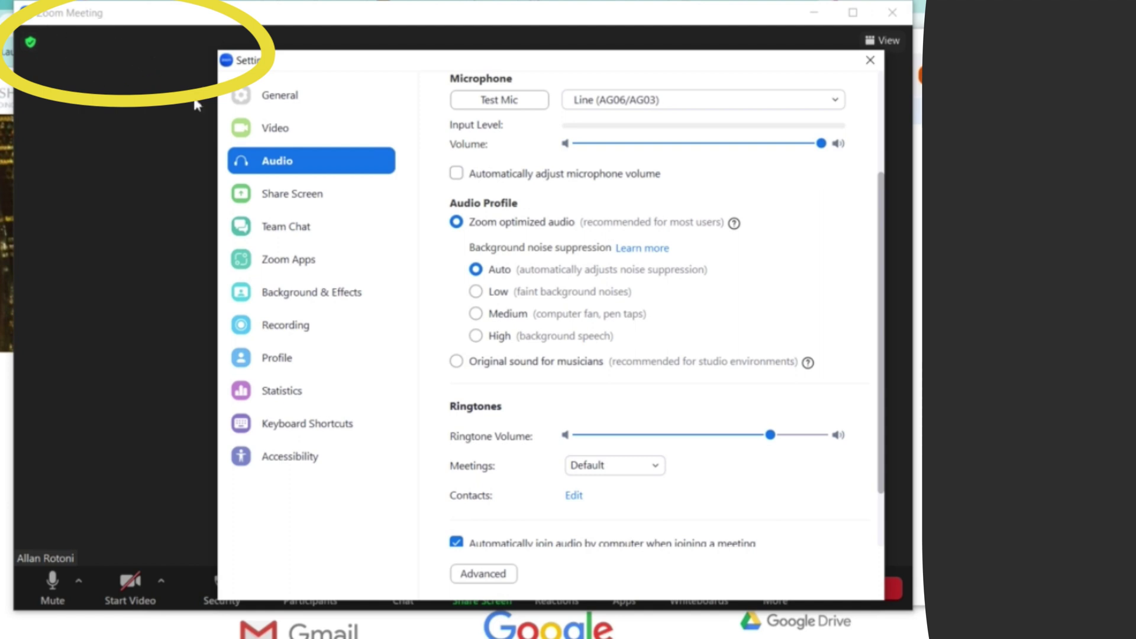
Select the Original sound for musicians audio profile.
scroll(503, 311, "up", 1)
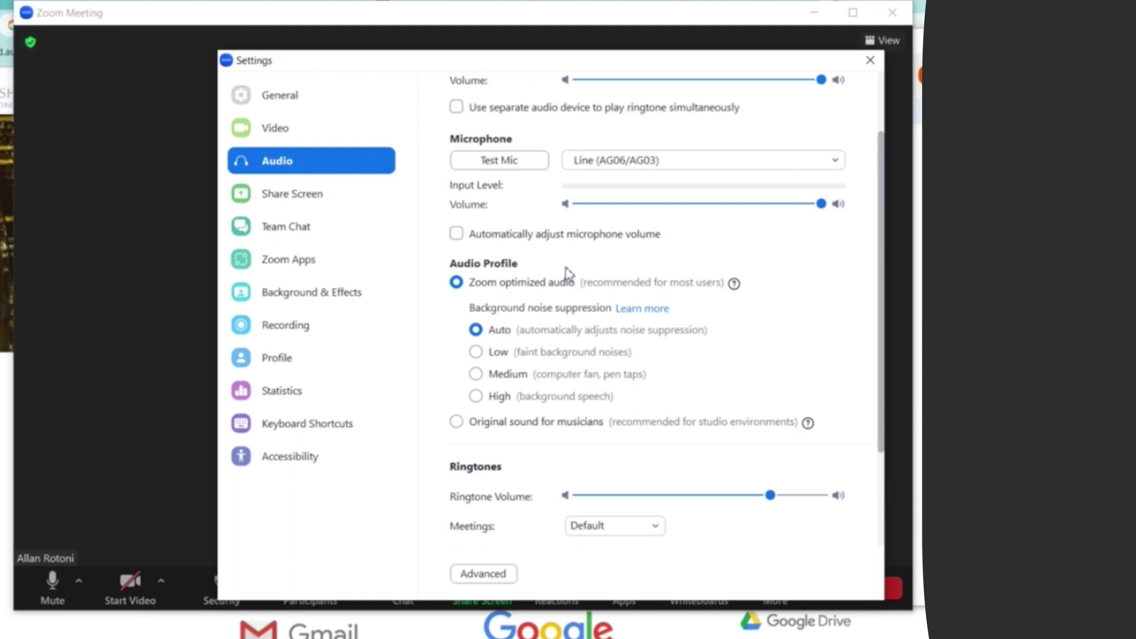
scroll(574, 298, "down", 1)
scroll(612, 380, "down", 1)
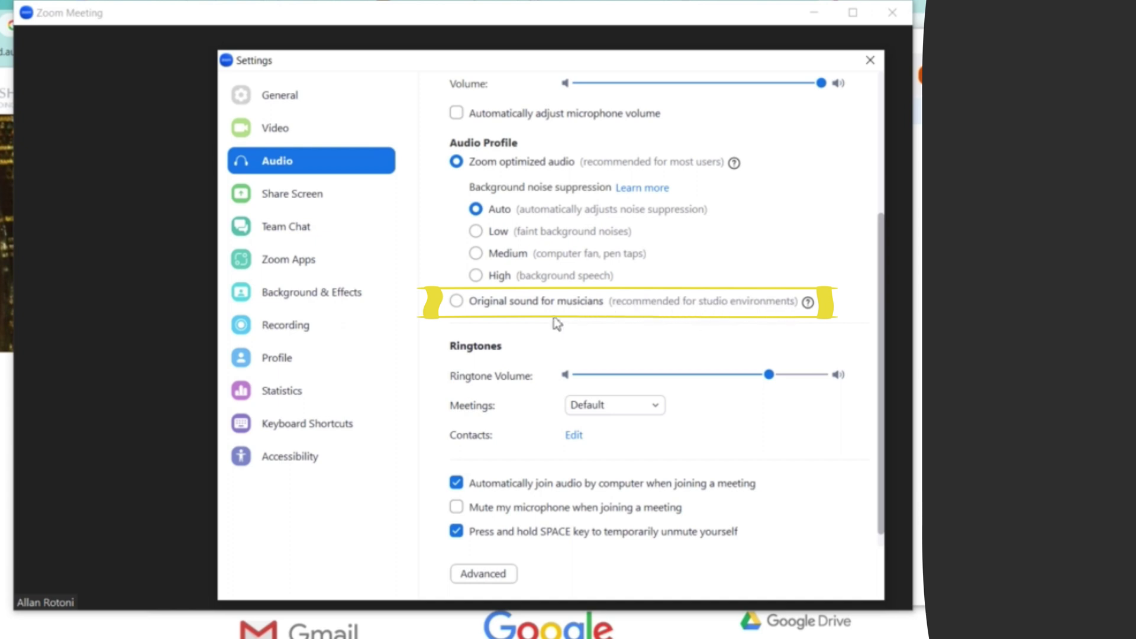
left_click(456, 301)
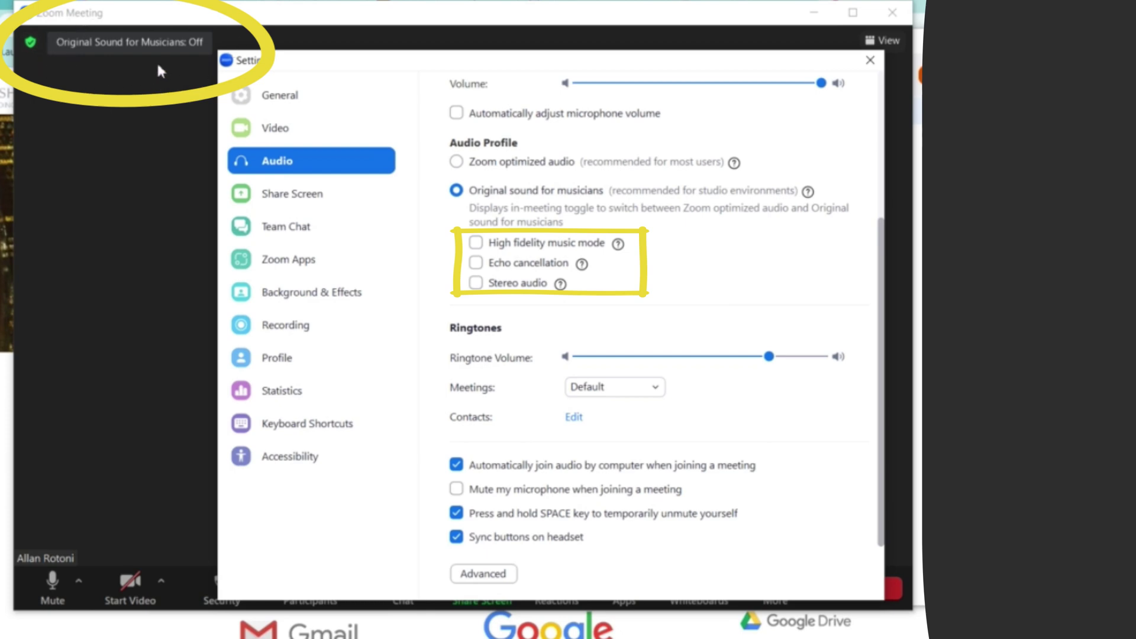
Turn Original Sound for Musicians on in the meeting, then revert to Zoom optimized audio.
left_click(143, 45)
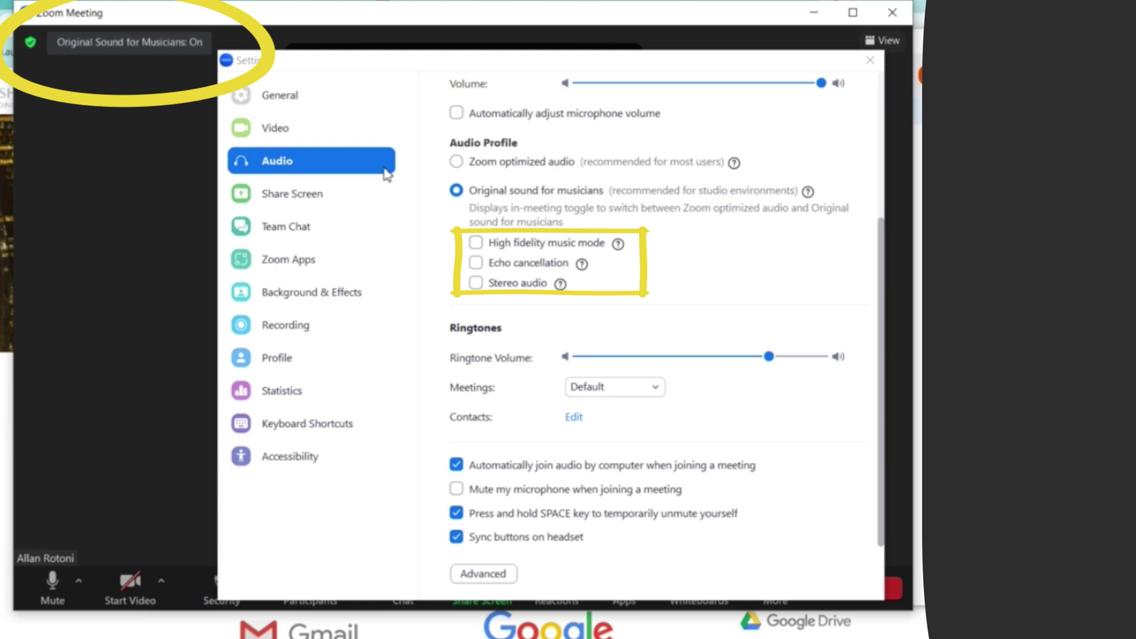
scroll(615, 306, "up", 1)
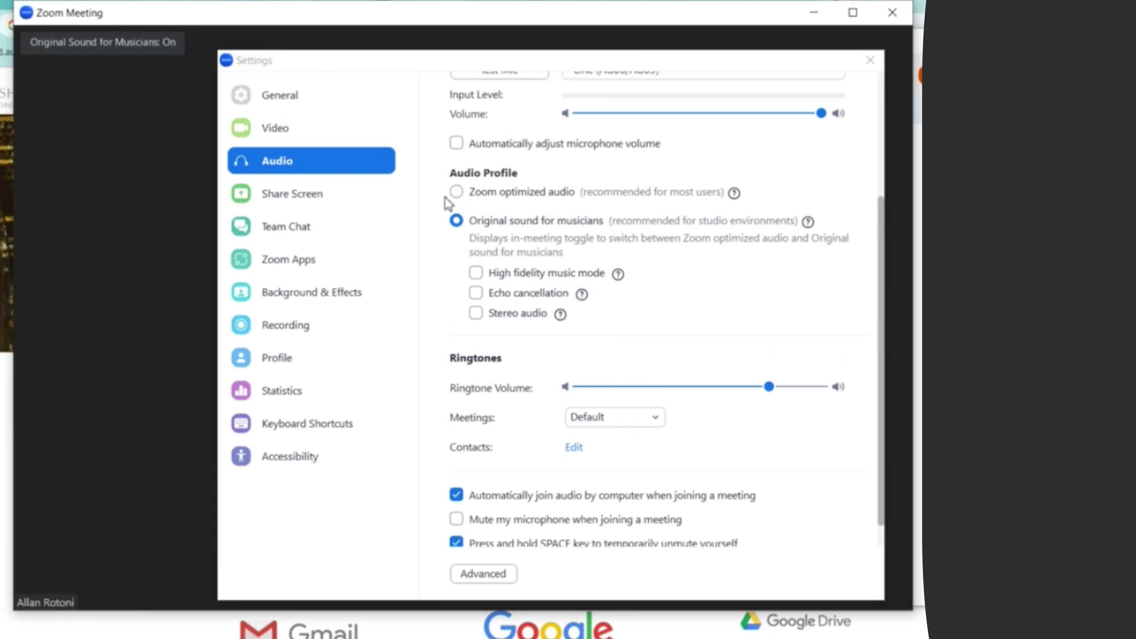
left_click(457, 192)
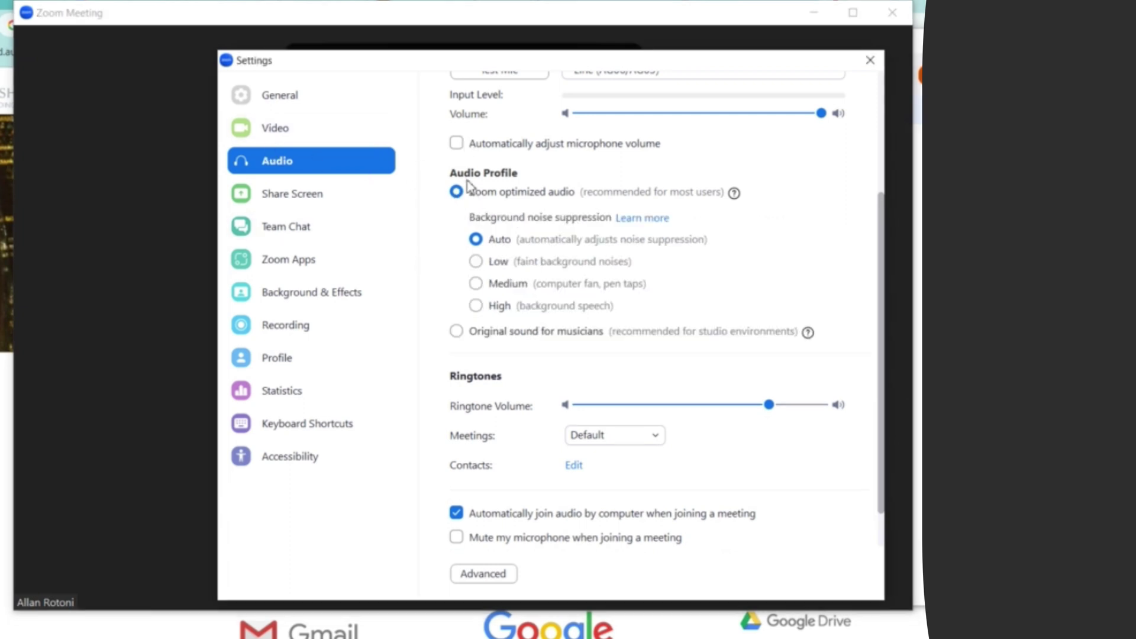
left_click(456, 331)
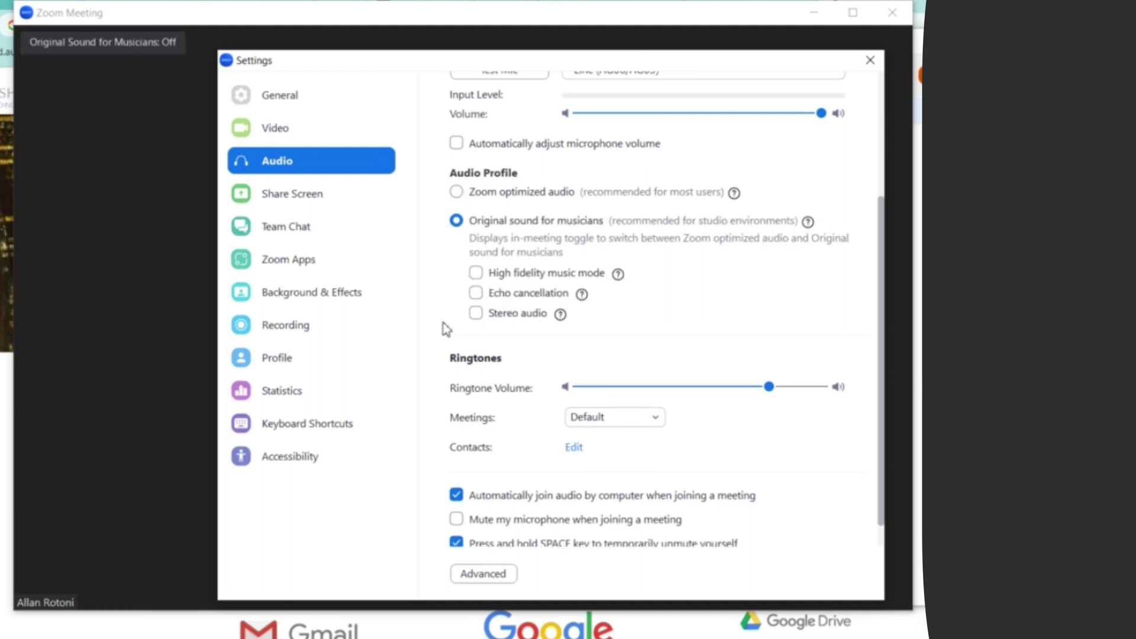
left_click(142, 45)
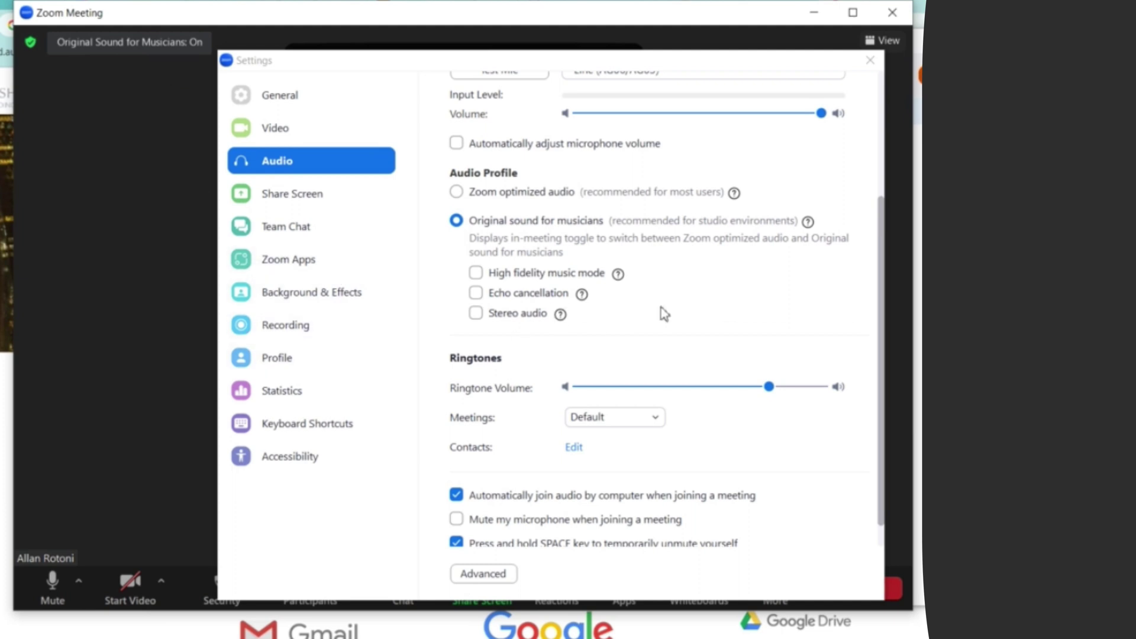
scroll(662, 307, "up", 2)
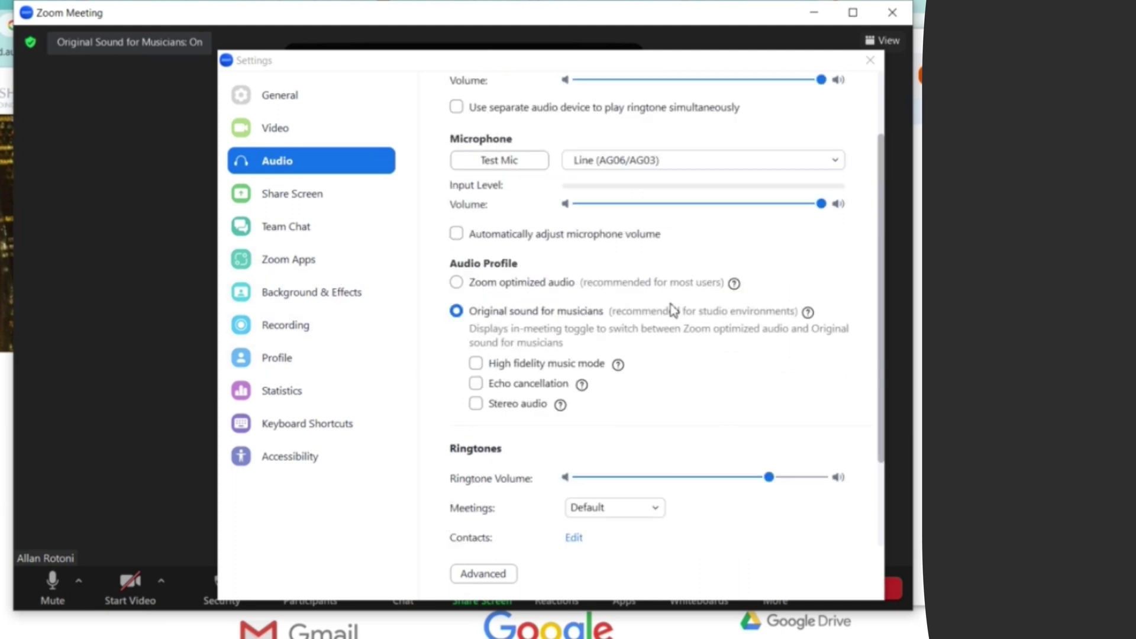
left_click(843, 161)
Keep Line (AG06/AG03) as microphone and speaker, close Settings, and show the device menu.
left_click(834, 161)
scroll(803, 151, "up", 1)
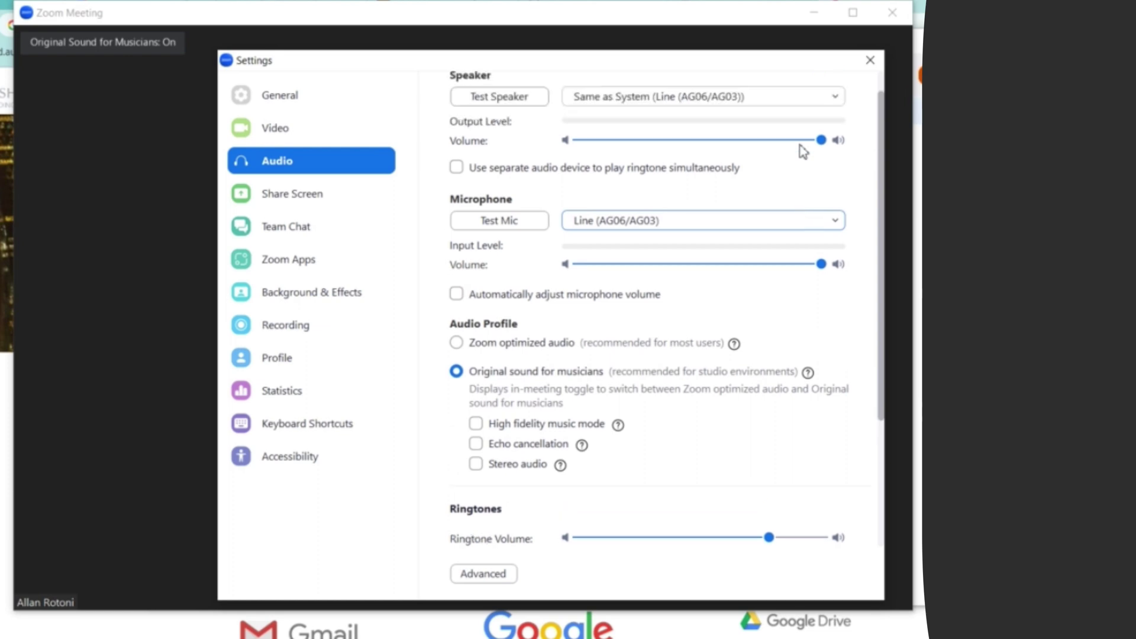
left_click(836, 100)
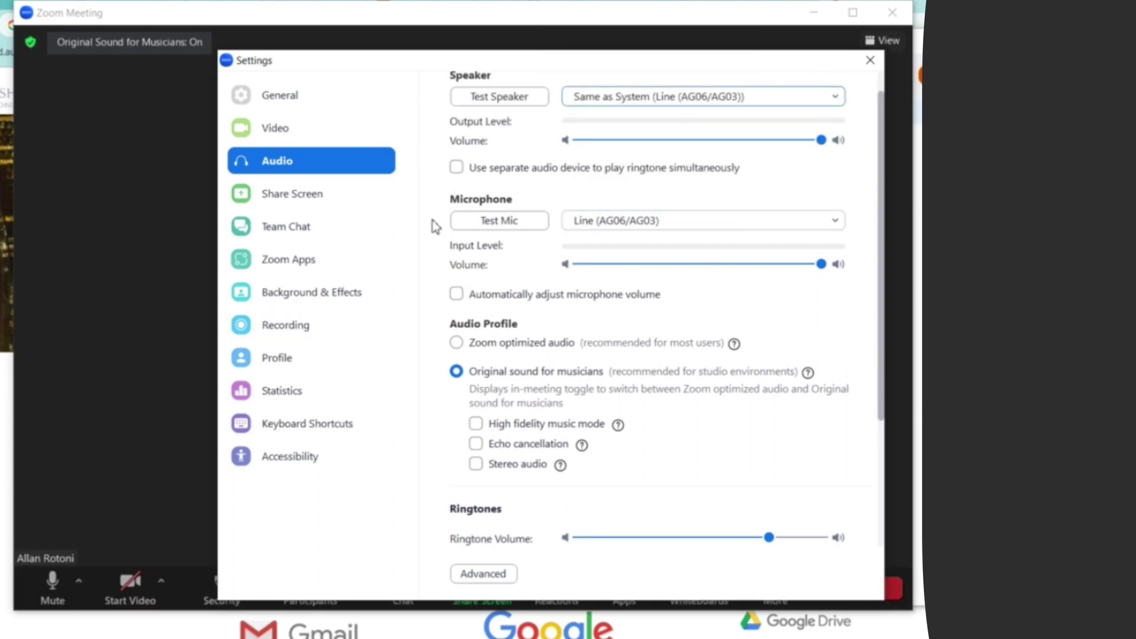
scroll(435, 236, "down", 2)
scroll(436, 253, "up", 3)
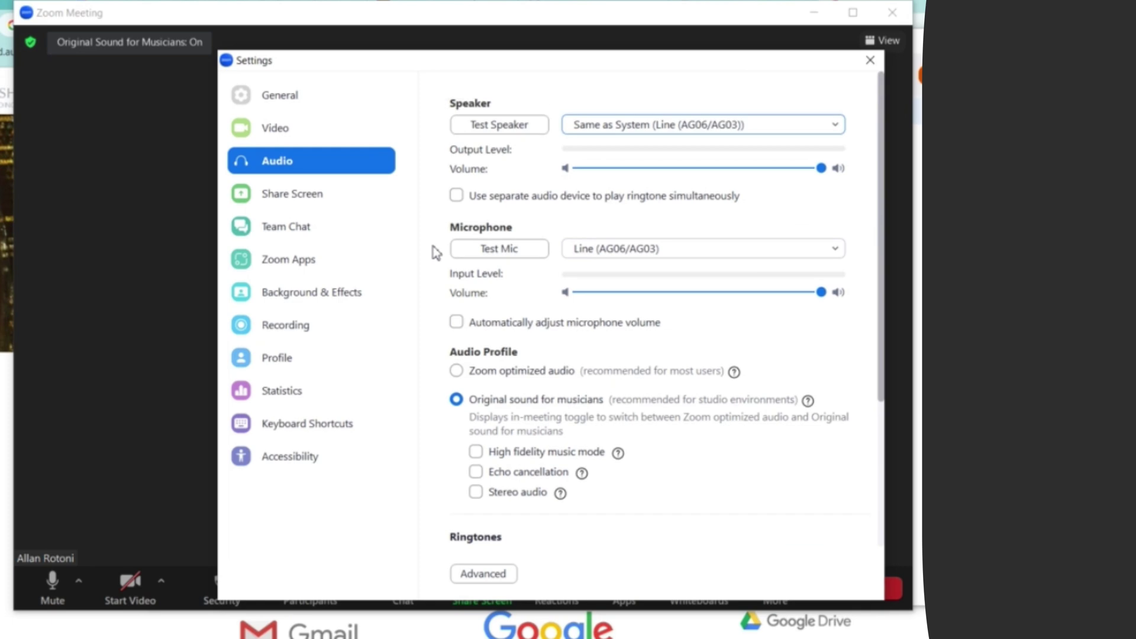
scroll(433, 251, "down", 4)
scroll(433, 251, "up", 4)
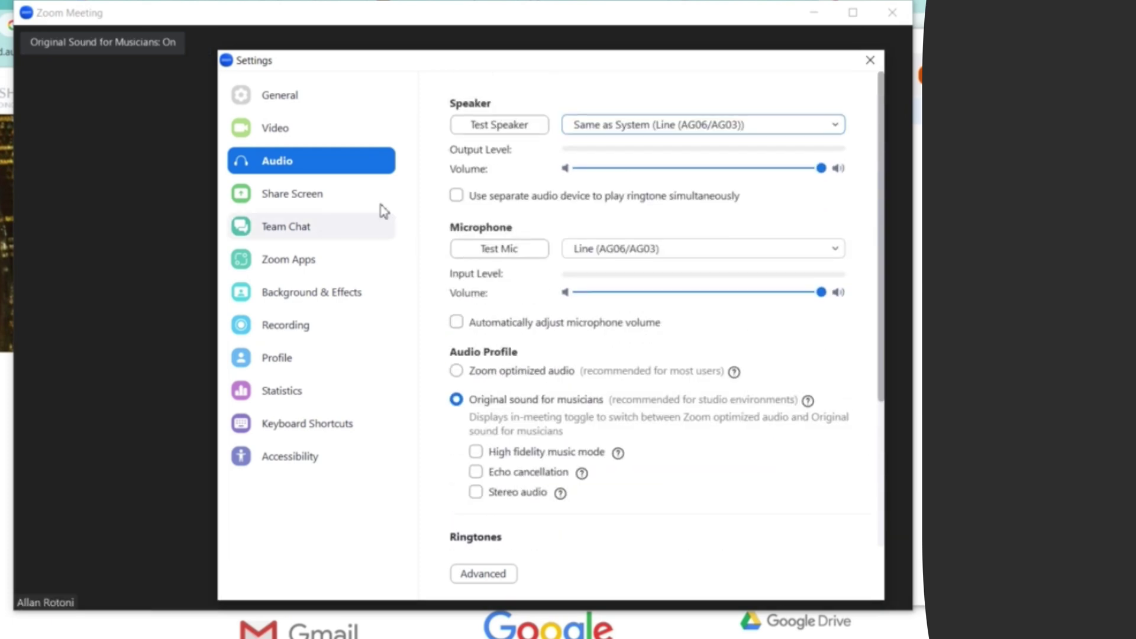
left_click(869, 61)
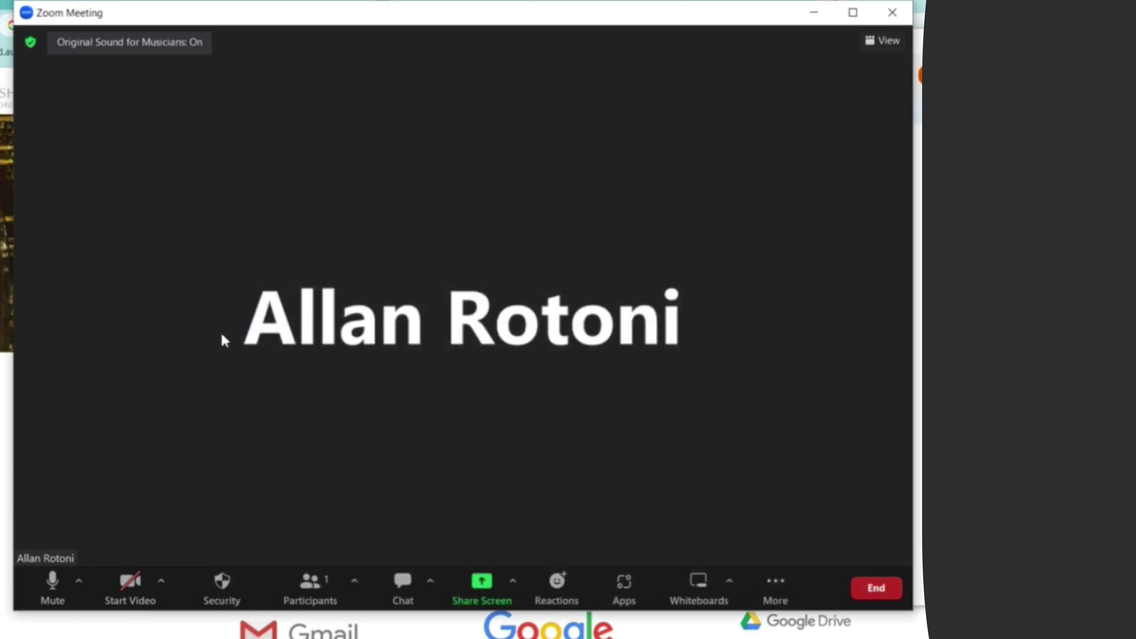
left_click(79, 582)
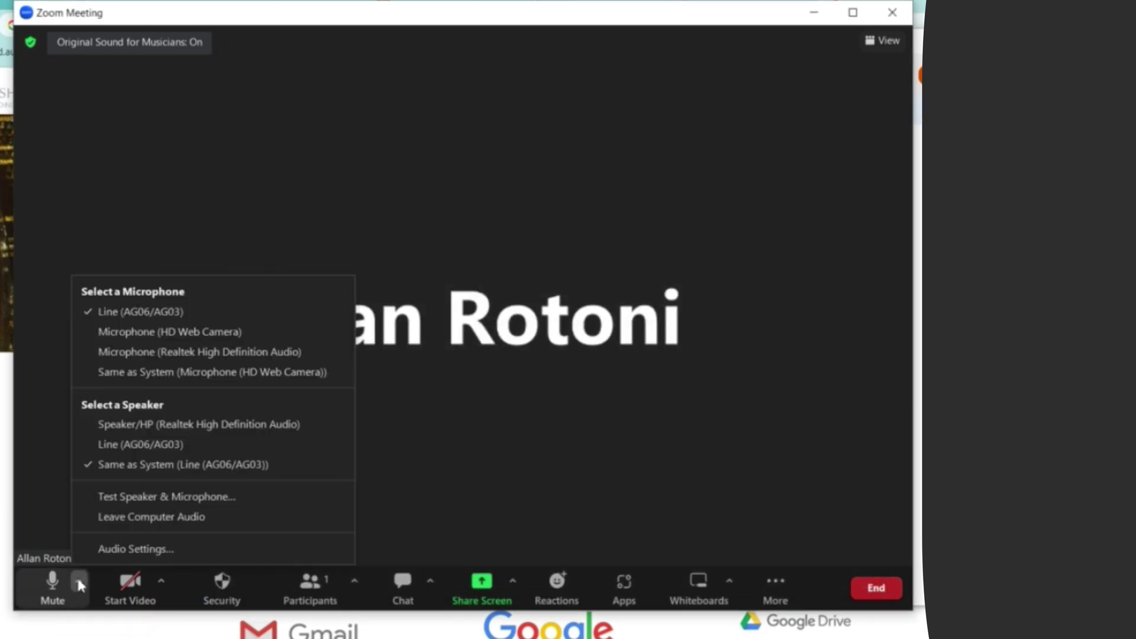